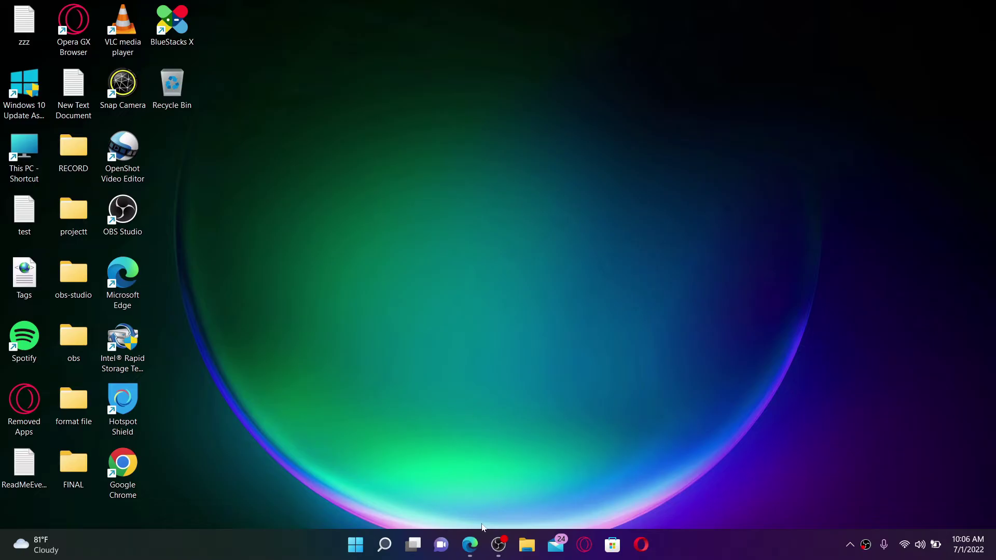
click(471, 544)
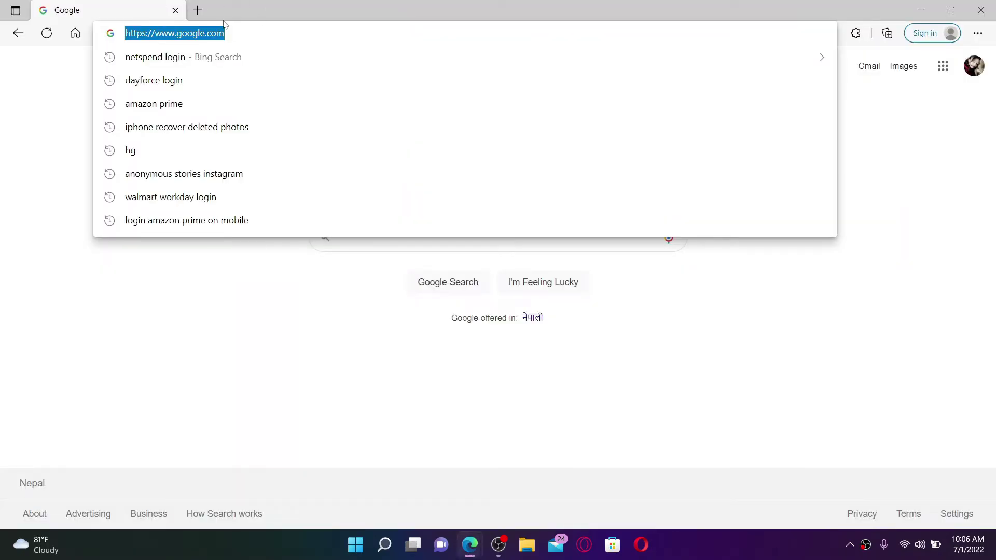
text(www.)
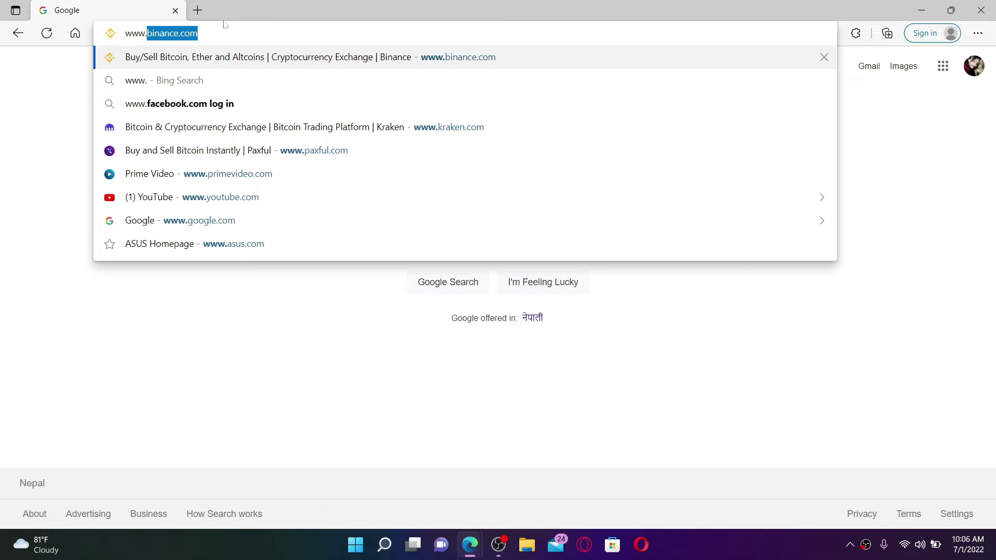
text(charter.net)
key(Return)
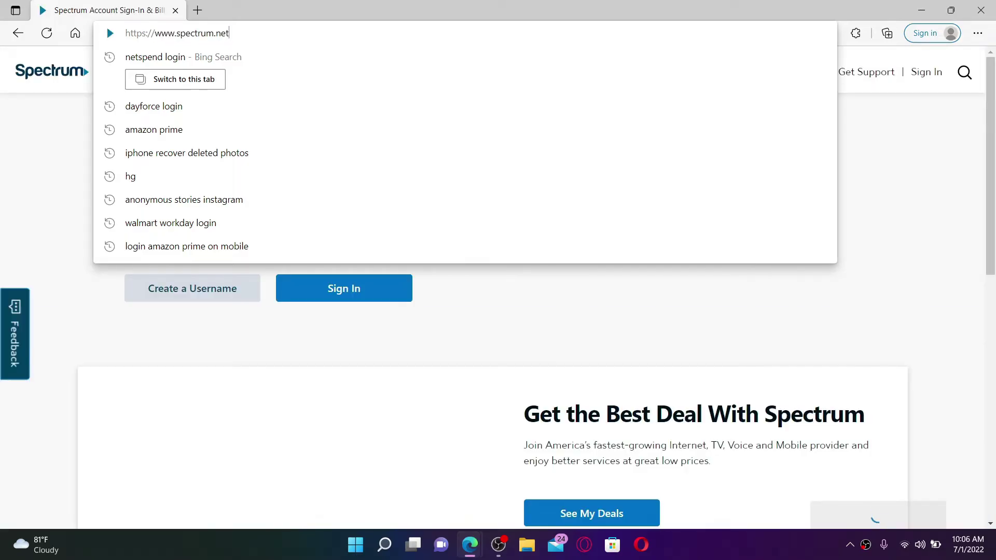
Dismiss the address bar suggestions to reveal Spectrum's Sign In to Get Started form
click(27, 210)
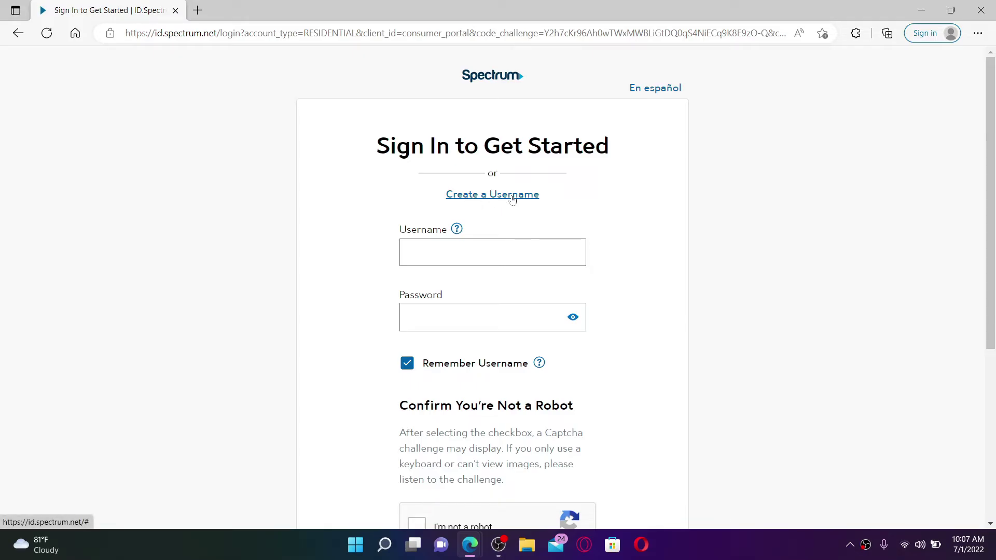
Enter the username in the Username field and the password in the Password field
click(493, 252)
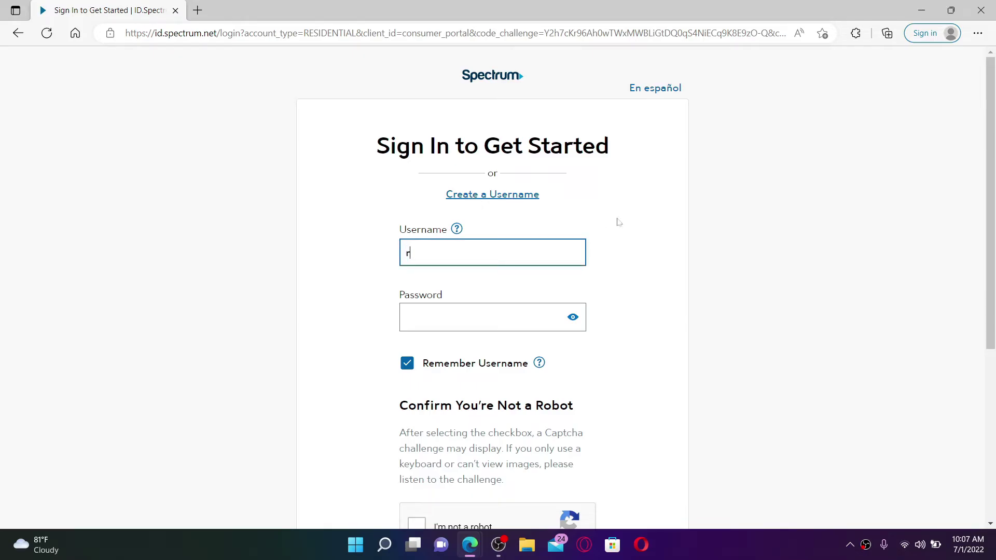
click(507, 330)
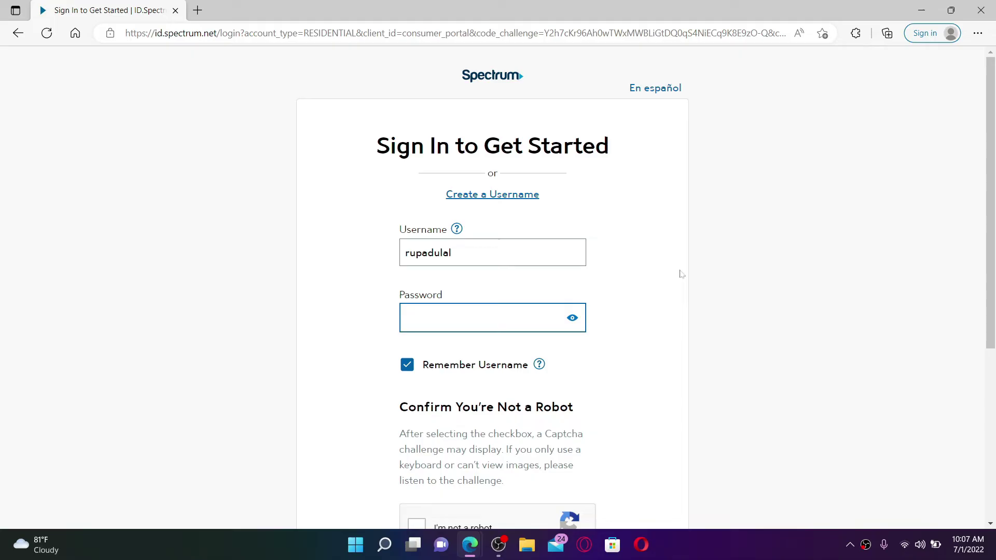
text(••••••)
text(••••••)
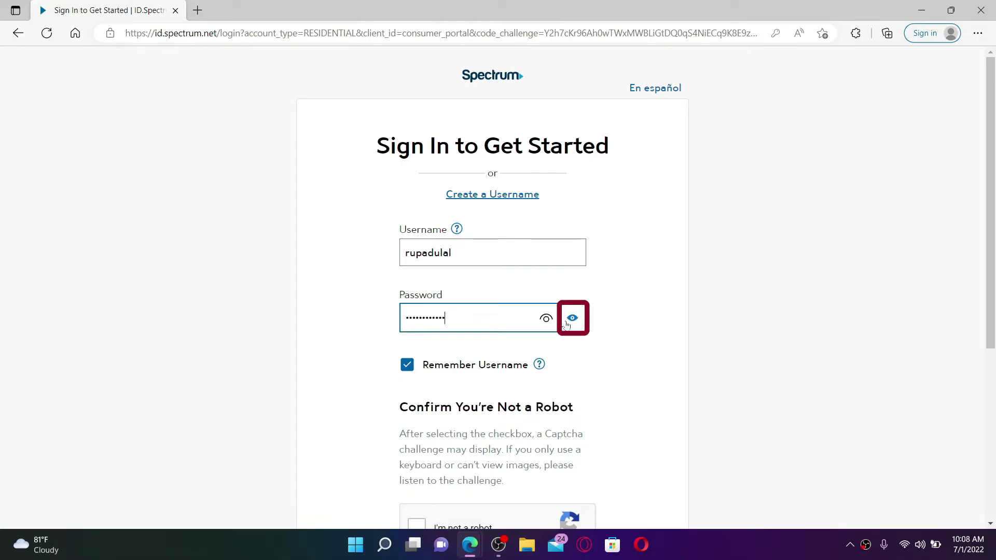
scroll(577, 316, down, 1)
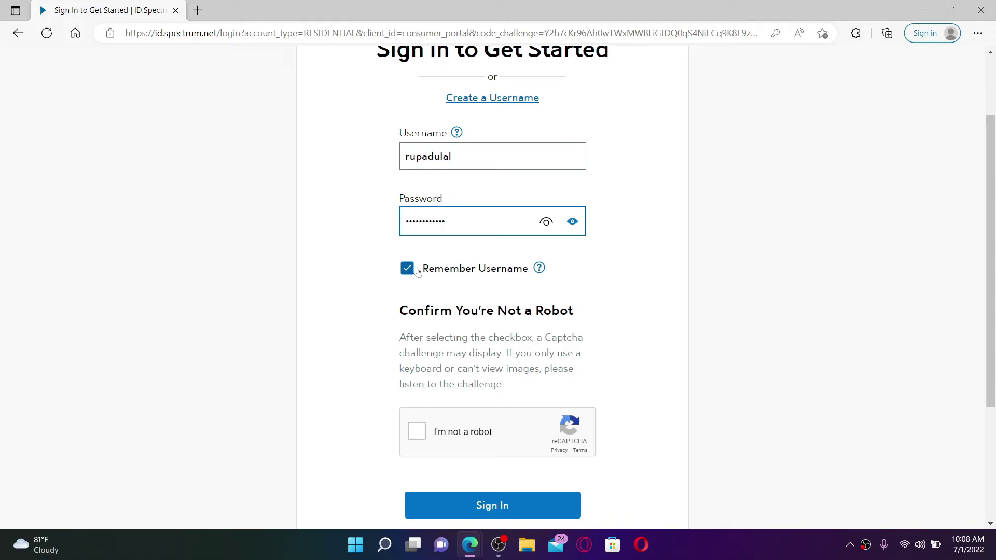
Untick the Remember Username checkbox on the sign-in form
click(418, 273)
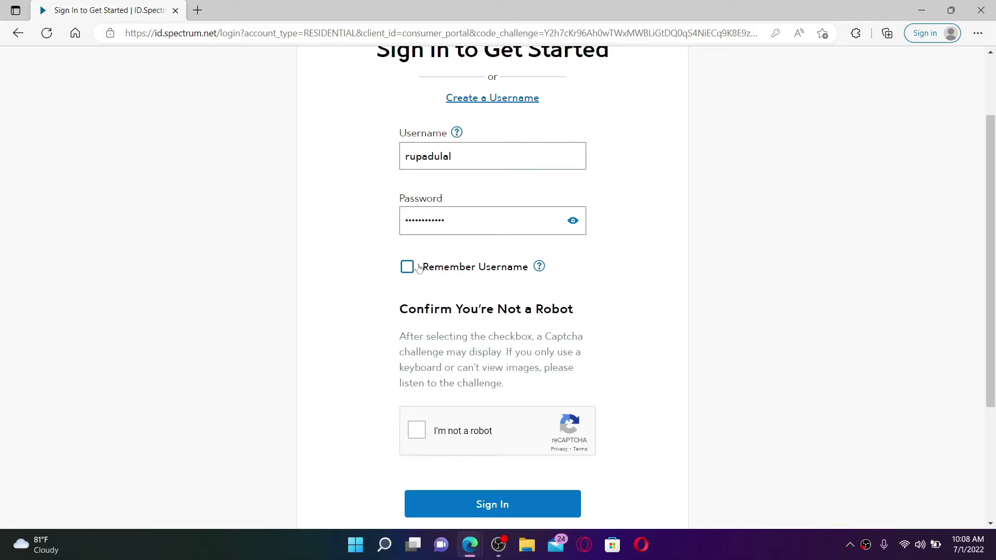
scroll(418, 268, down, 2)
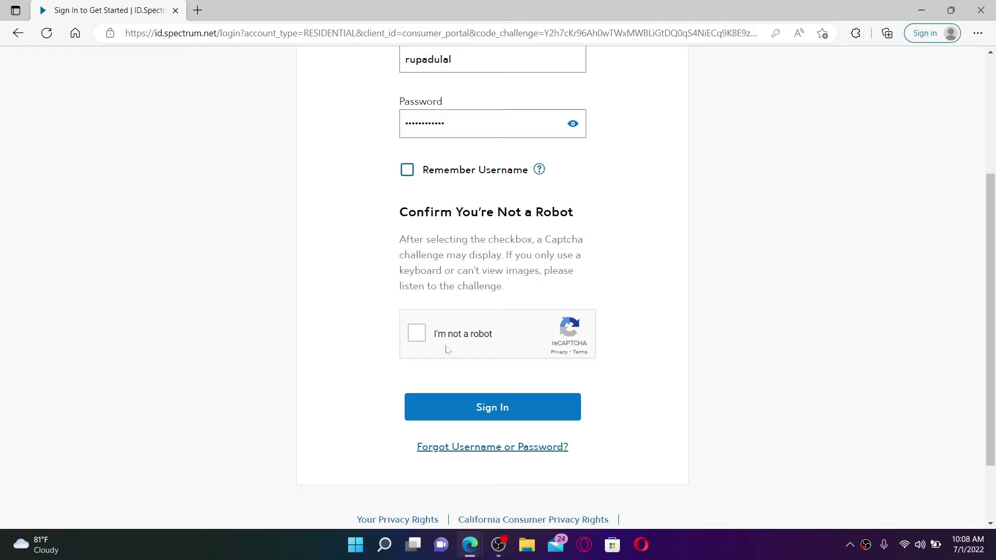
Tick the reCAPTCHA "I'm not a robot" checkbox until it shows a green checkmark
click(418, 333)
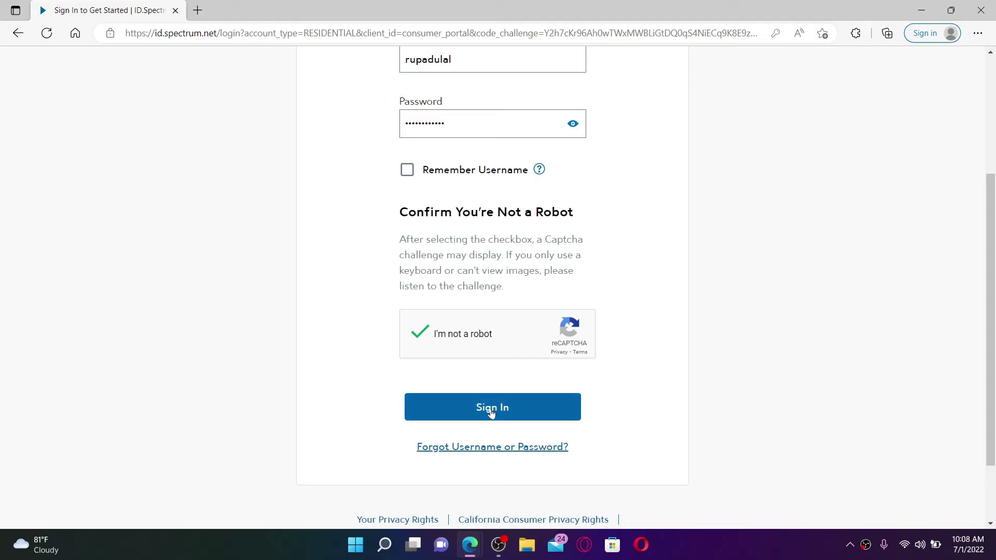
scroll(629, 317, up, 2)
scroll(630, 272, up, 1)
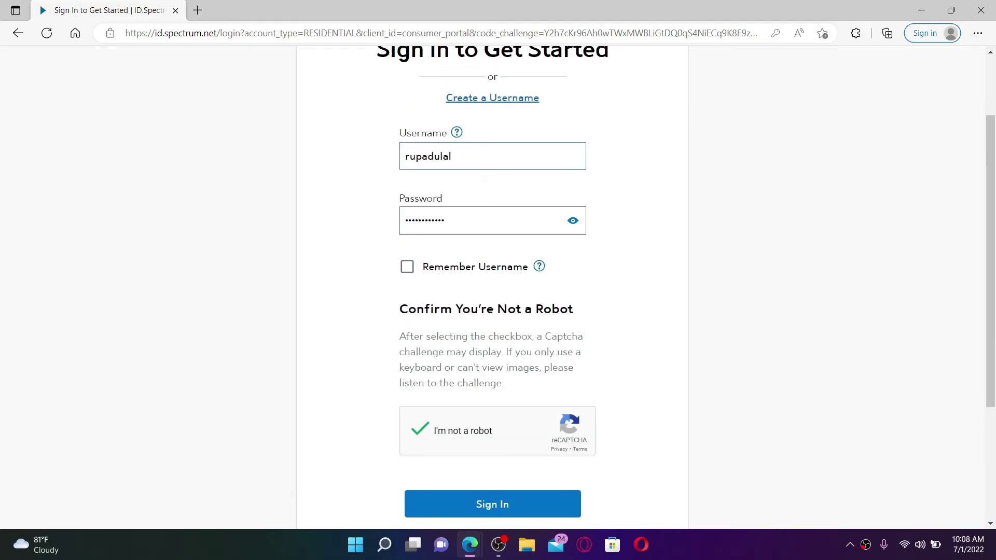
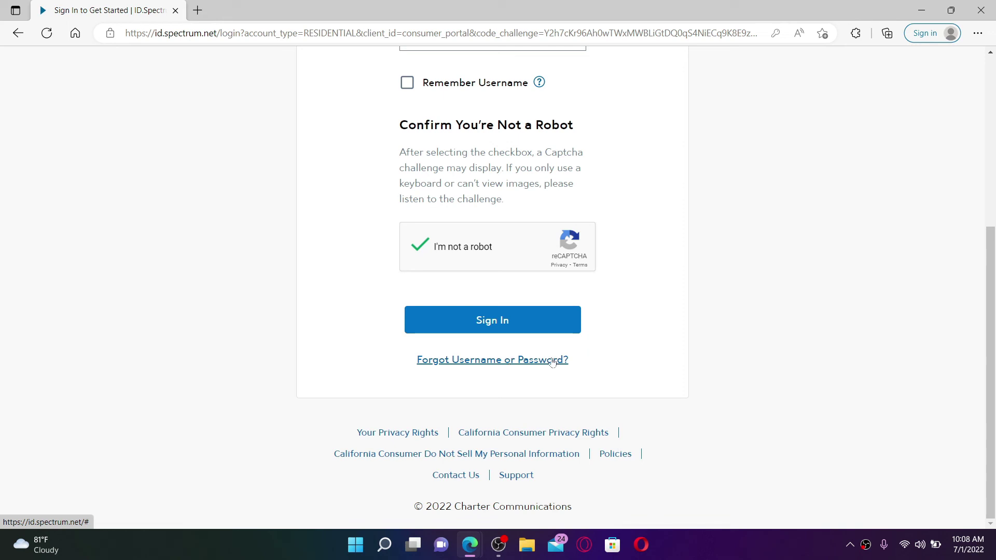
scroll(654, 310, up, 2)
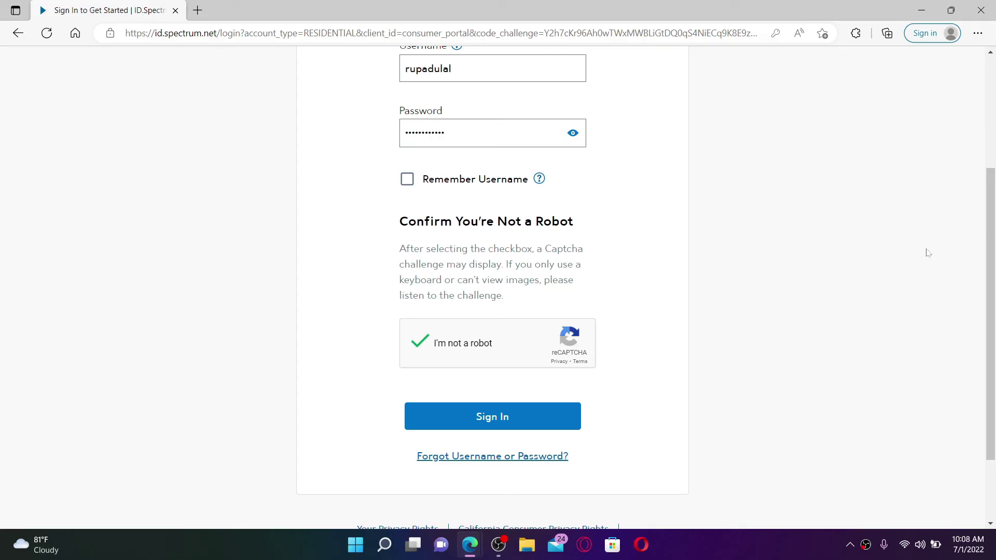
Close Edge with the filled Spectrum sign-in form, leaving the Windows desktop
click(922, 9)
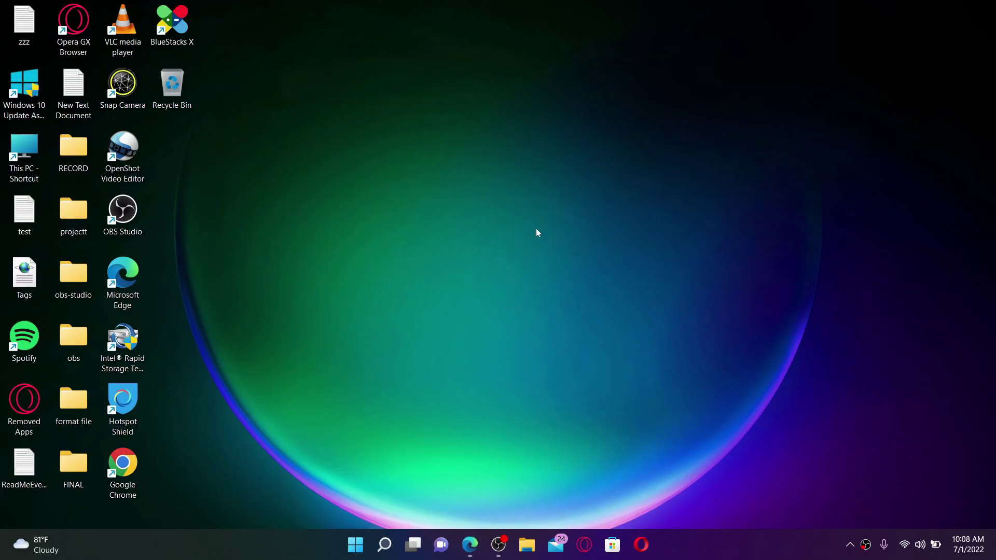